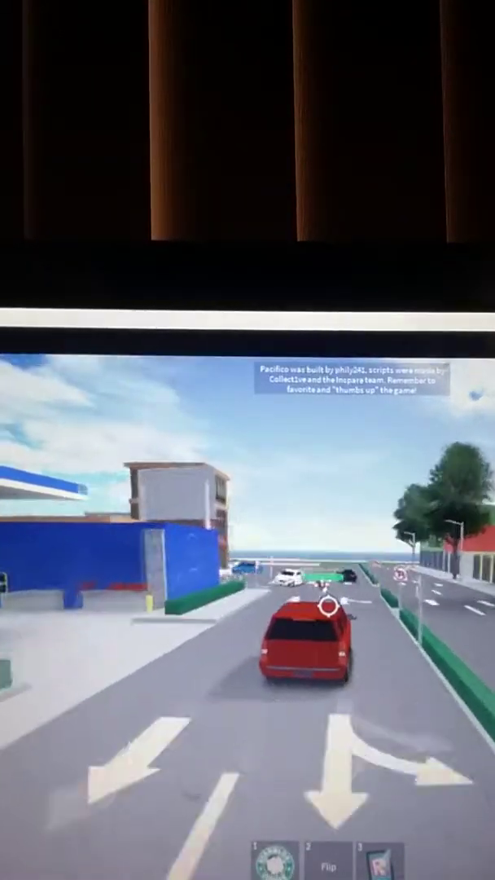
{"action": "key", "text": "w"}
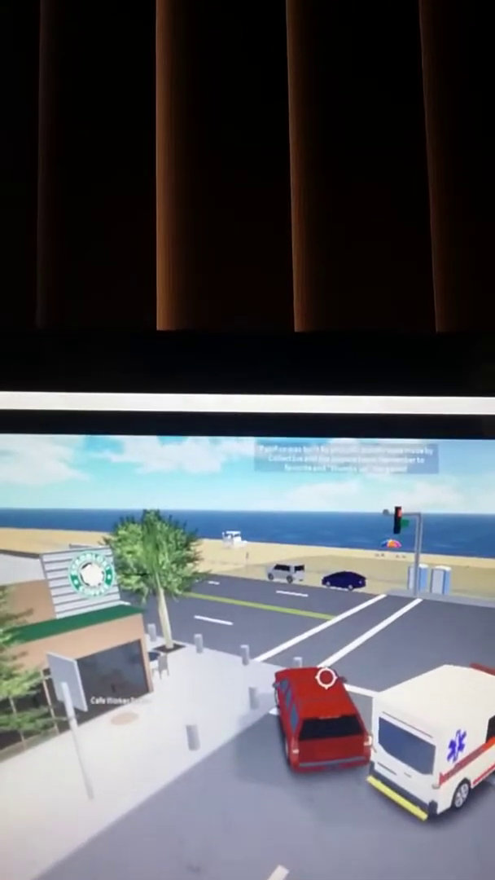
{"action": "key", "text": "w"}
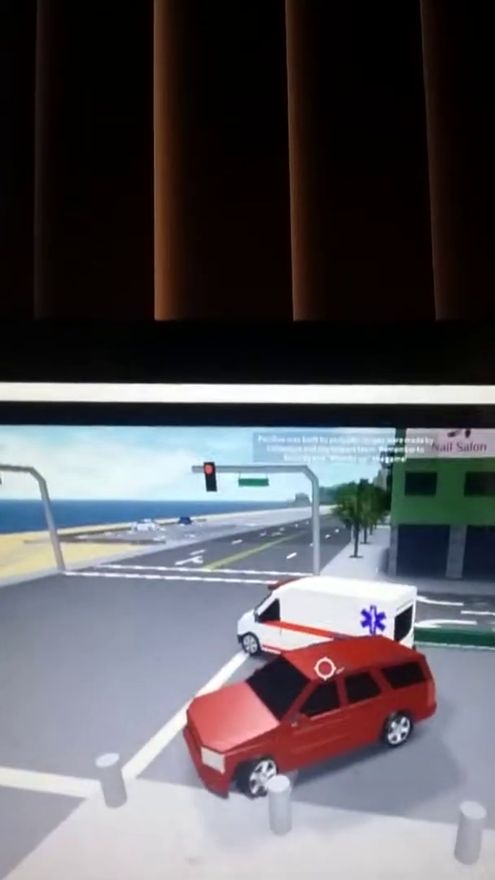
{"action": "key", "text": "w"}
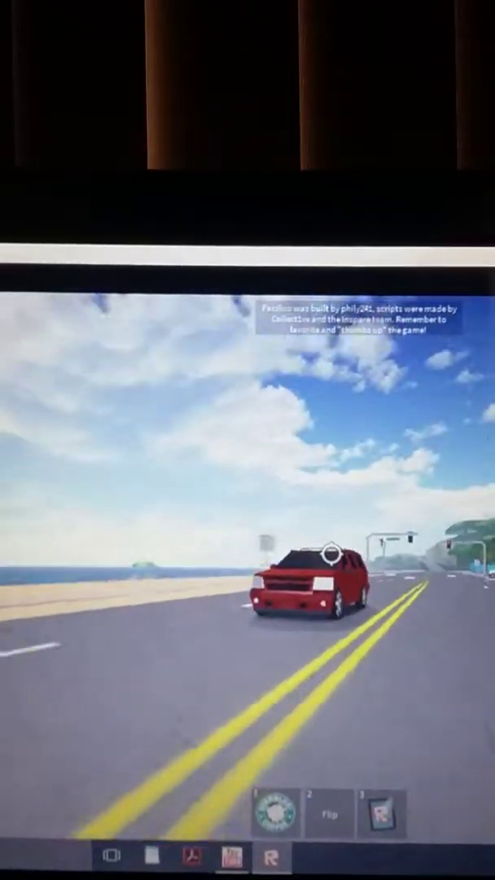
{"action": "key", "text": "w"}
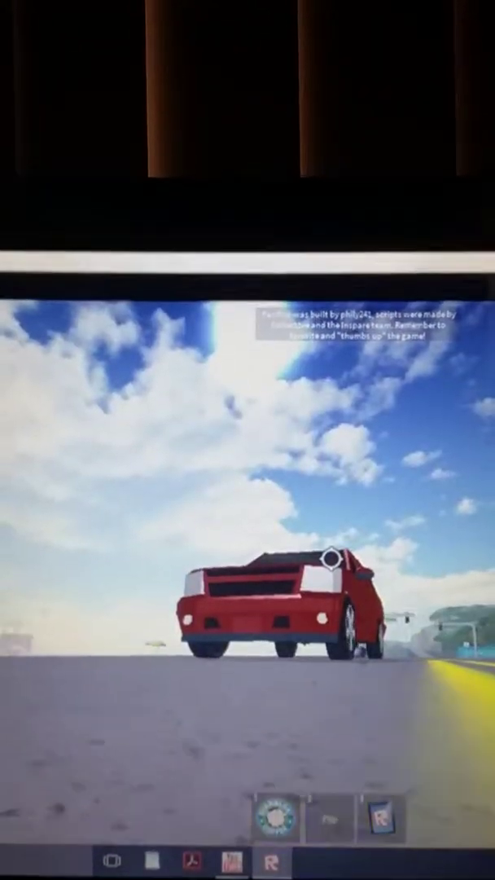
{"action": "key", "text": "w"}
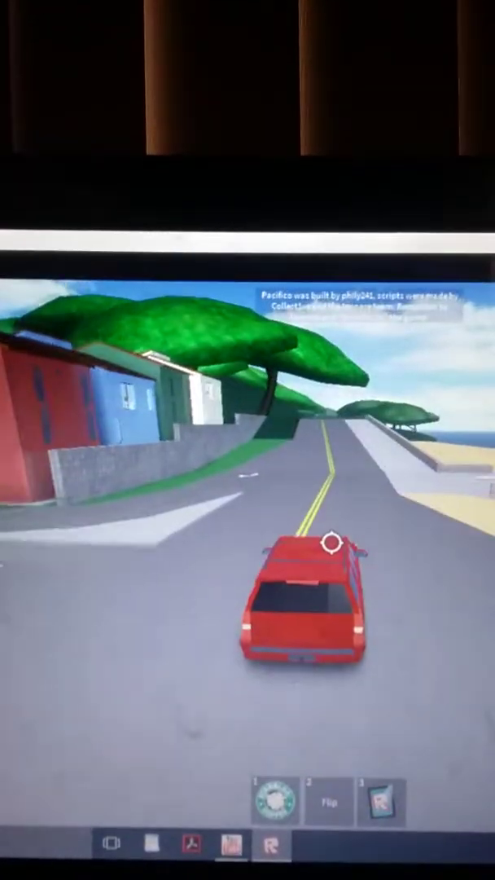
{"action": "key", "text": "w"}
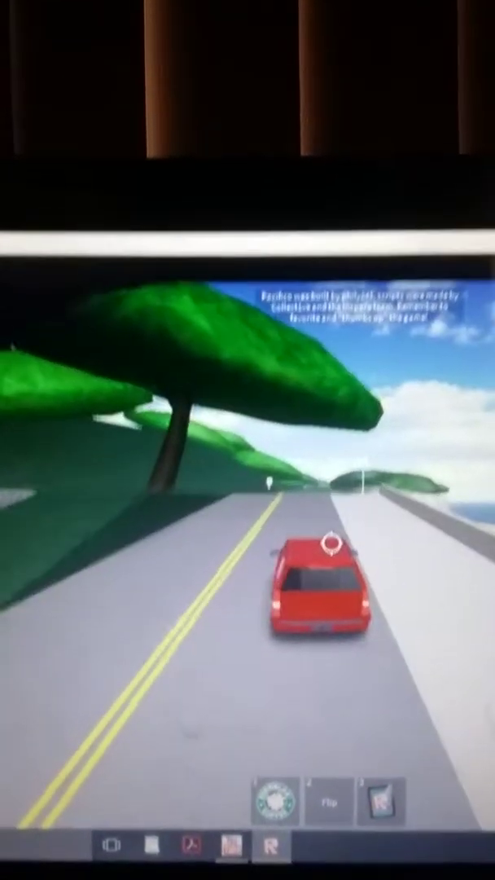